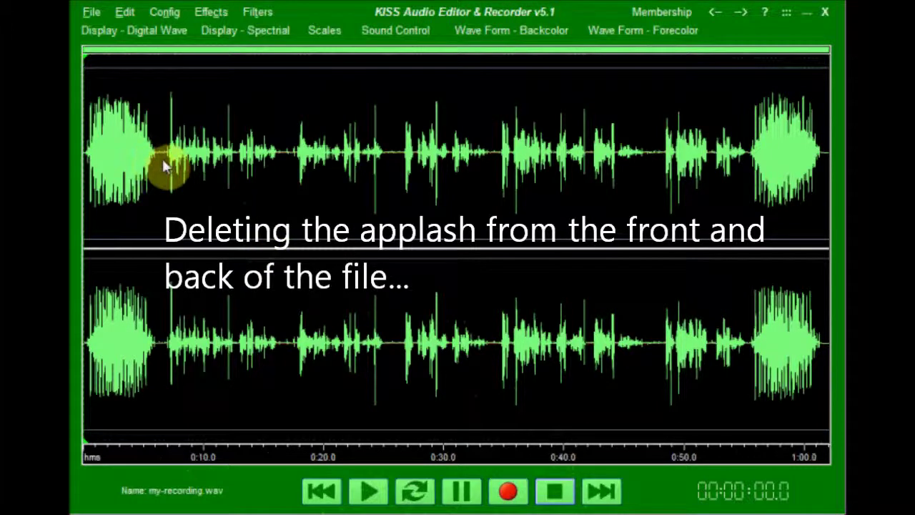
- Delete the opening applause, about the first 6.5 seconds, and the closing applause from about 48.9 seconds to the end of the shortened recording
left_click_drag(163, 166, 81, 174)
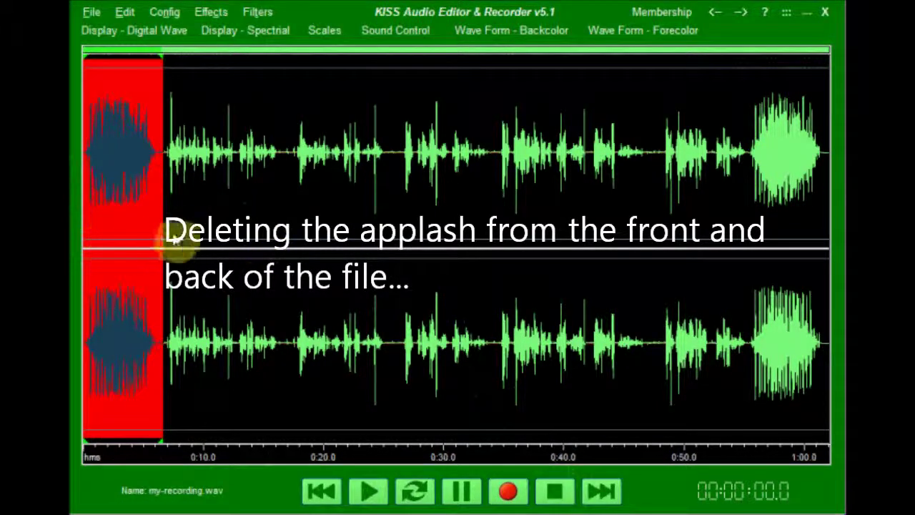
left_click(125, 13)
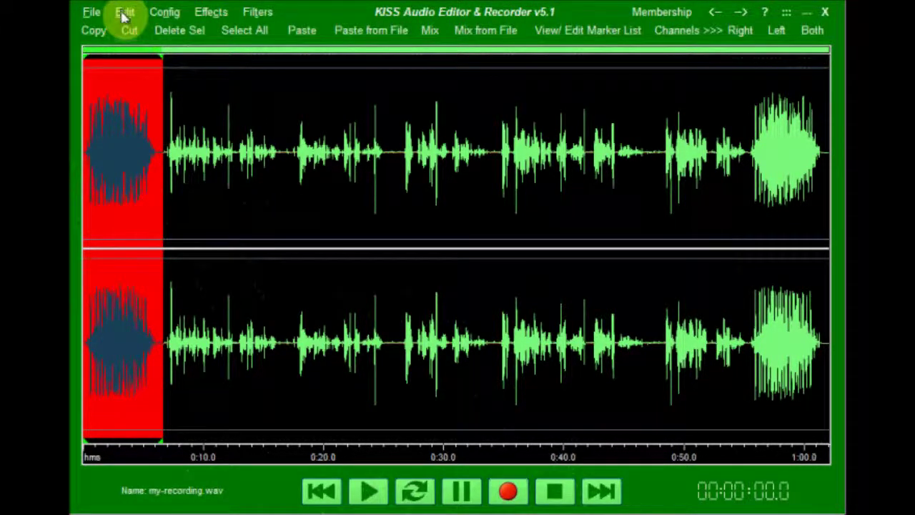
left_click(187, 32)
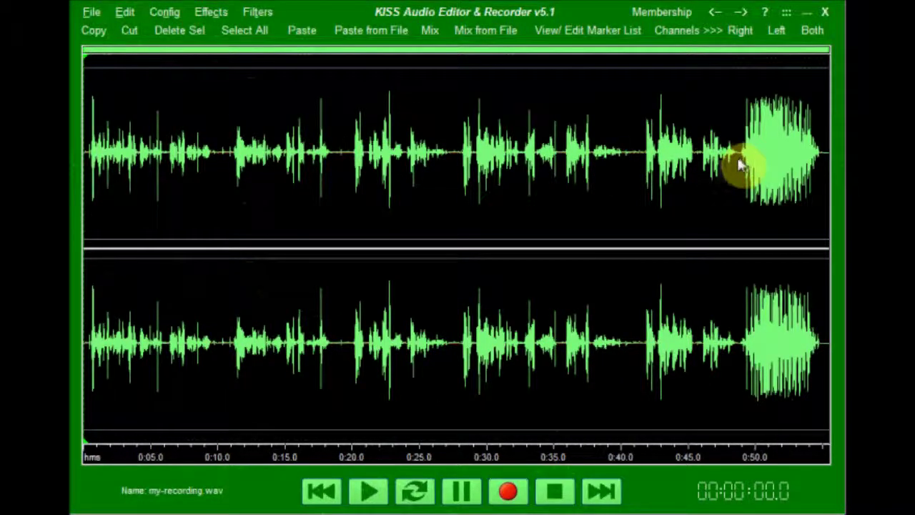
left_click_drag(741, 163, 830, 164)
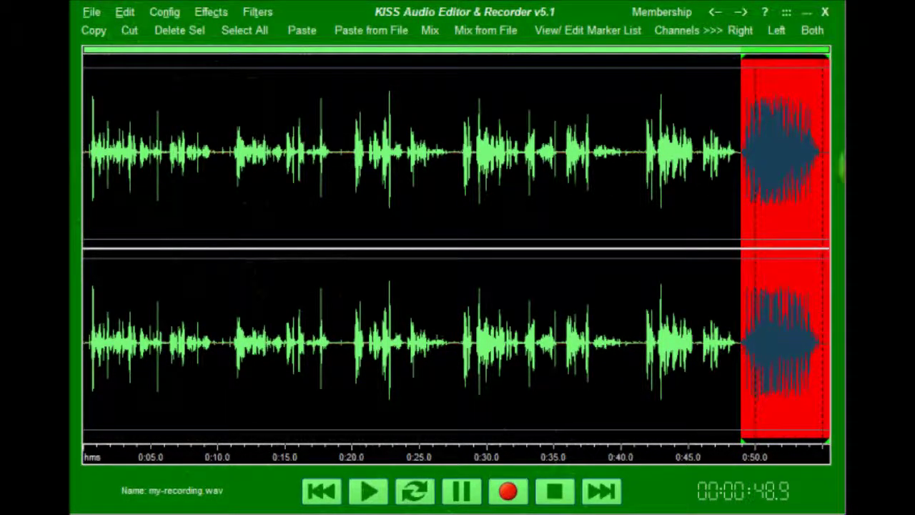
left_click(178, 32)
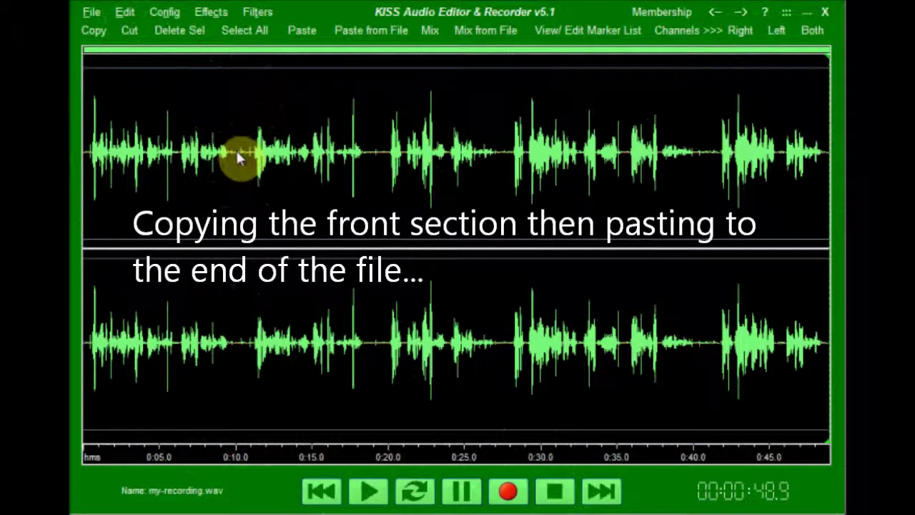
- Copy about the first 10.5 seconds of the recording and paste the section at the very end
left_click_drag(242, 159, 75, 173)
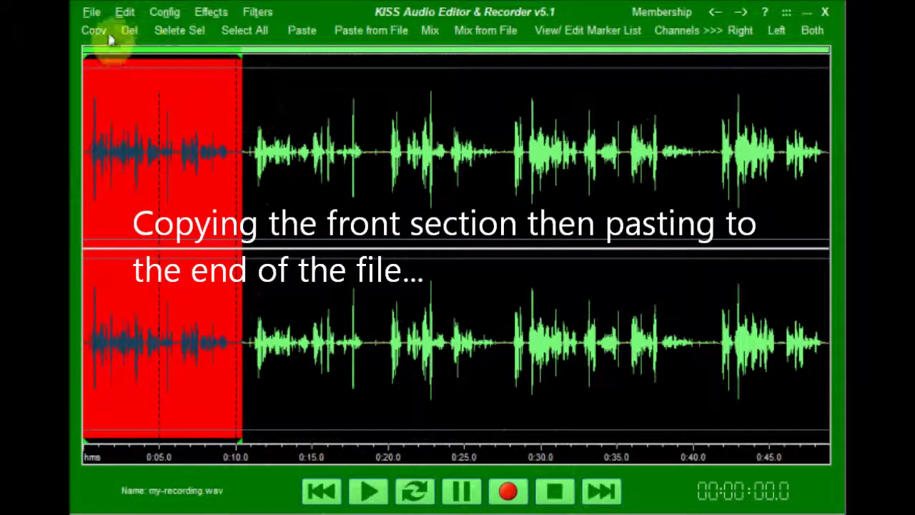
left_click(96, 33)
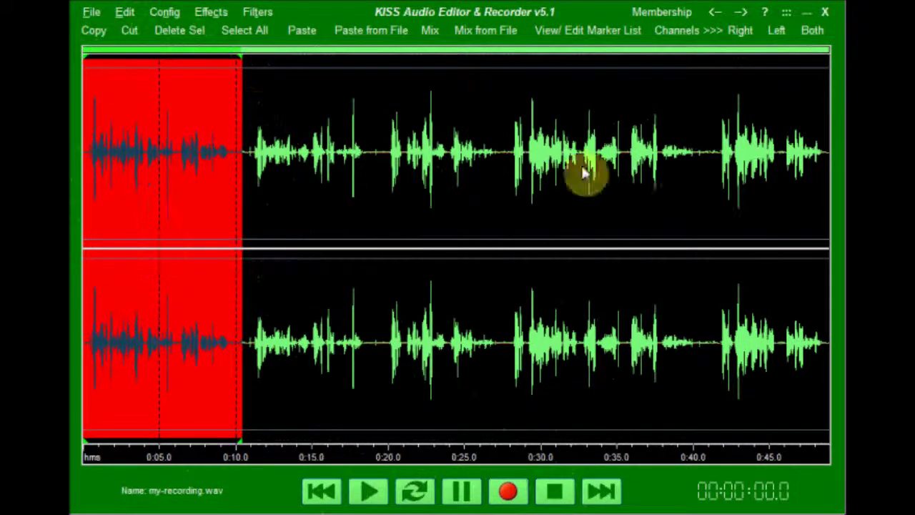
left_click(826, 157)
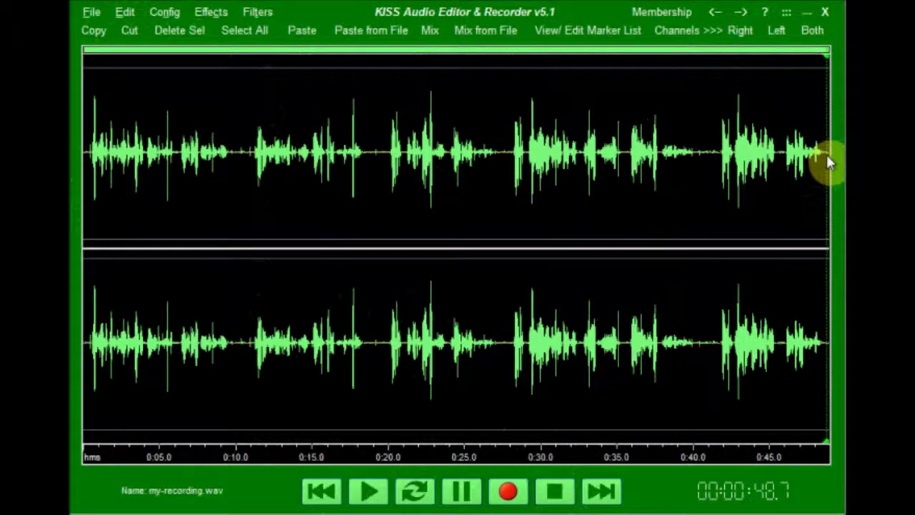
left_click(827, 162)
left_click(614, 498)
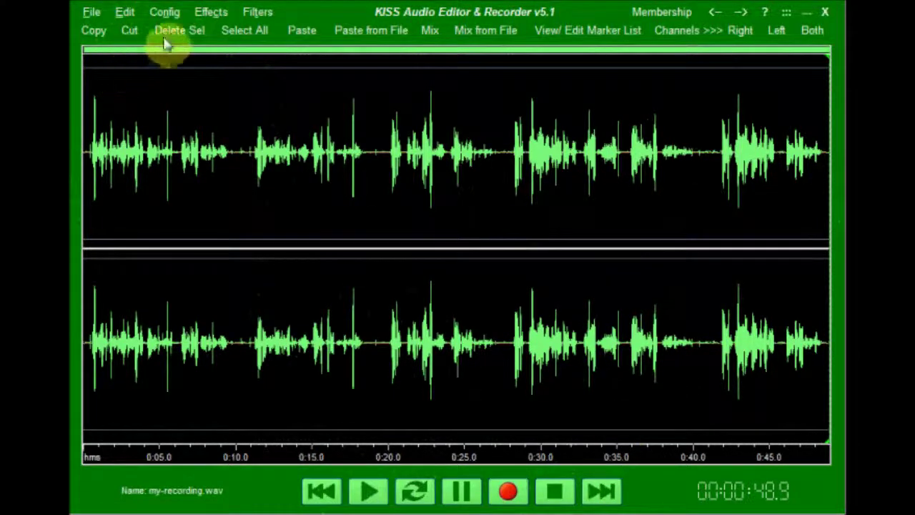
left_click(302, 31)
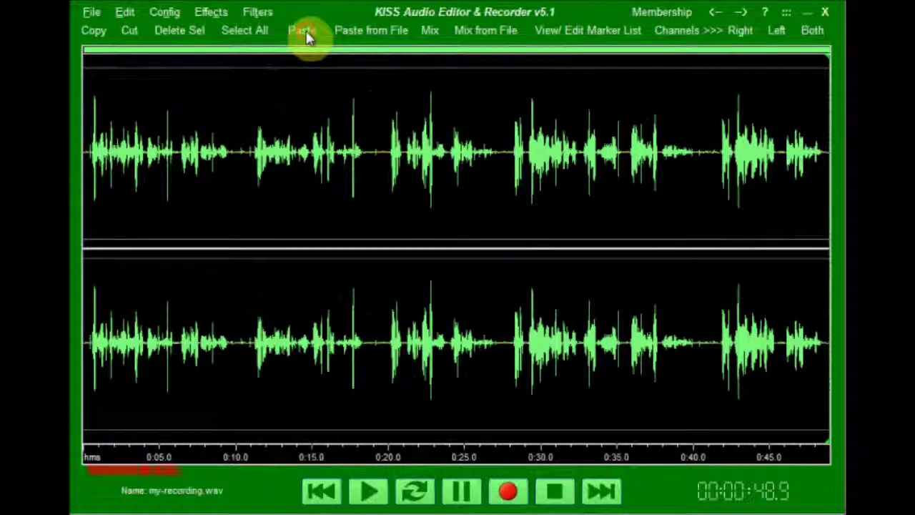
left_click(583, 244)
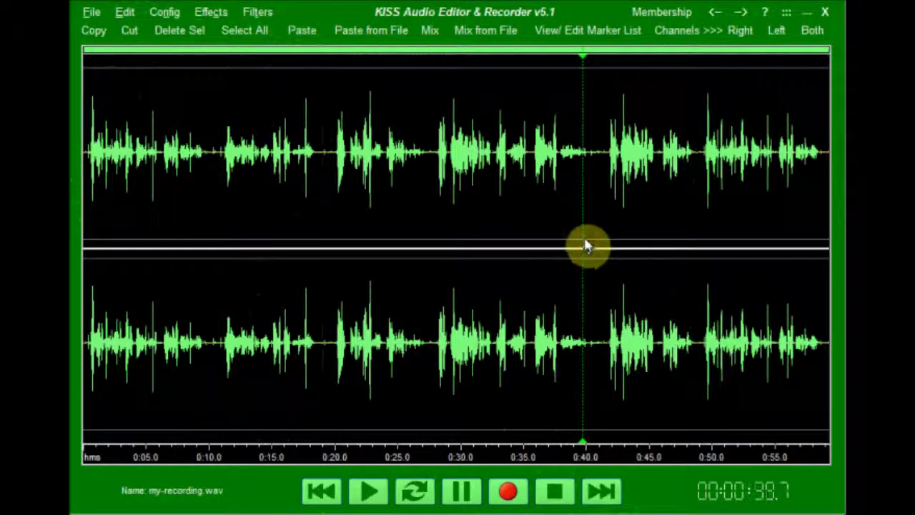
- Insert the MP3 file hightech_front.mp3 from the Desktop at the very start of the recording
left_click(322, 490)
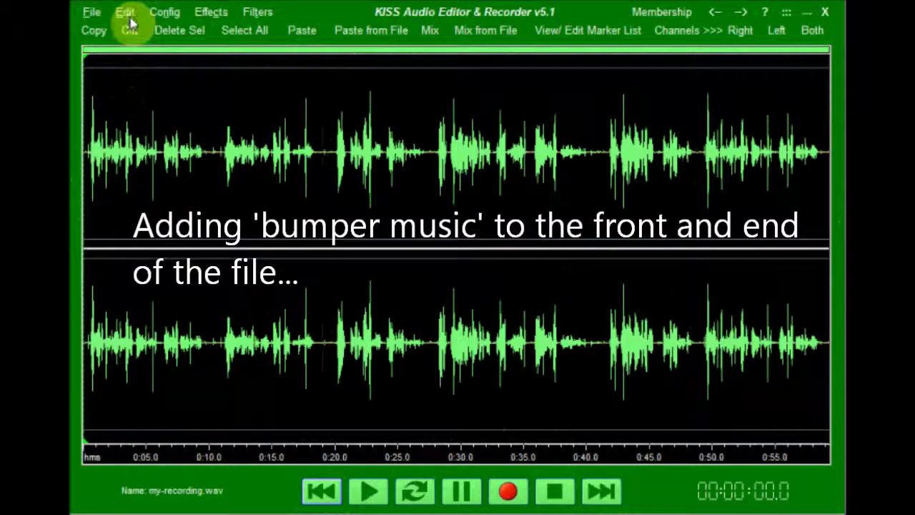
mouse_move(183, 13)
mouse_move(224, 14)
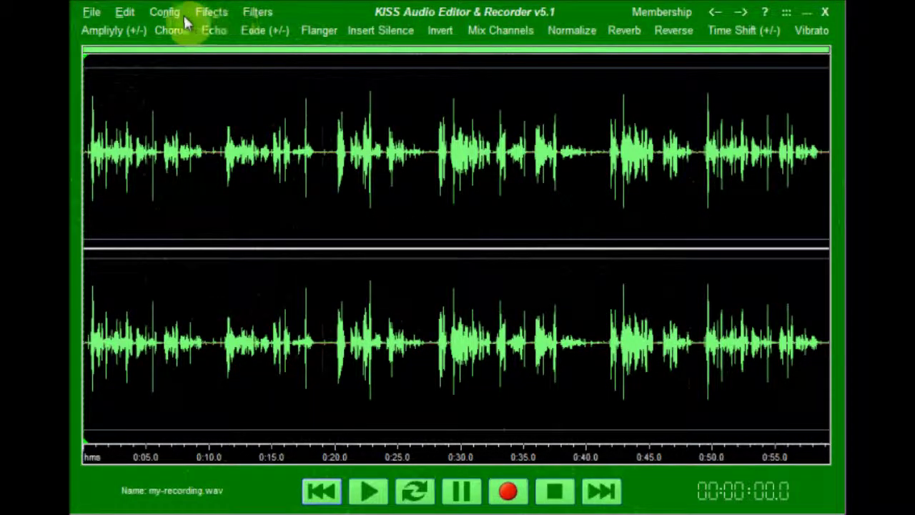
mouse_move(128, 22)
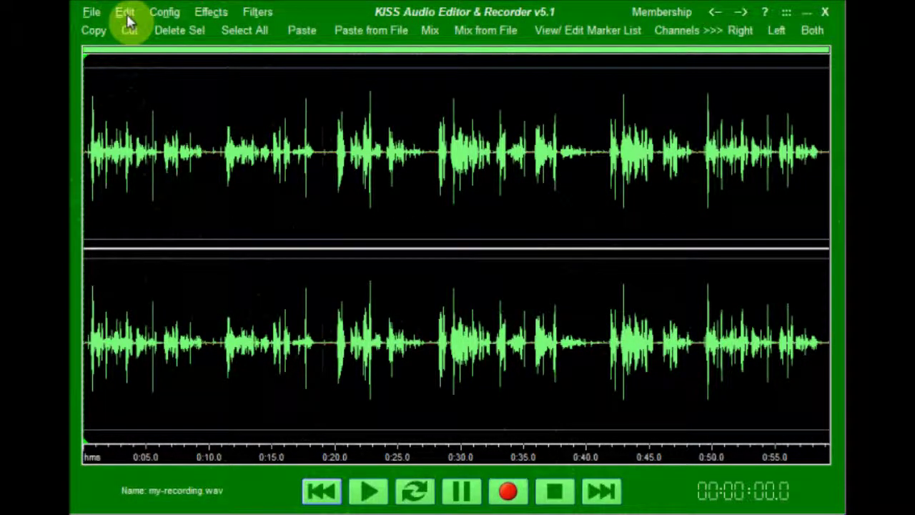
left_click(370, 32)
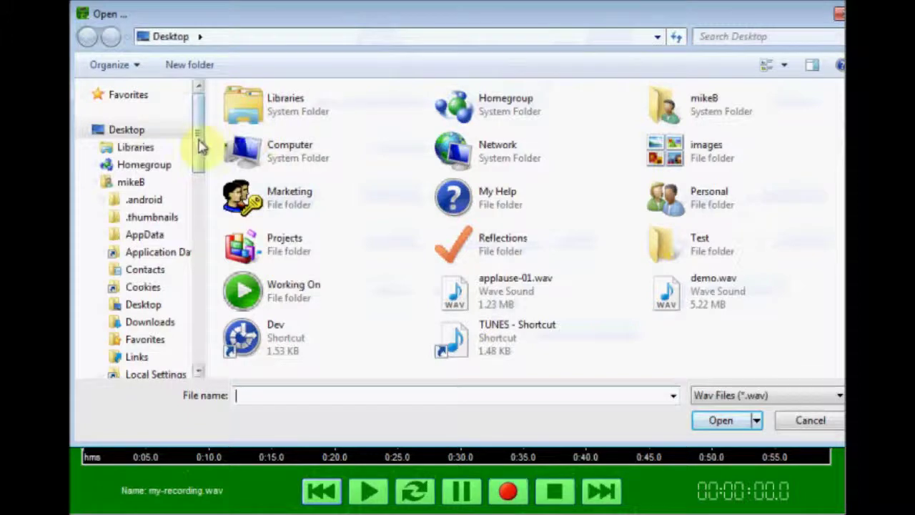
scroll(200, 174, "down", 1)
scroll(192, 142, "up", 1)
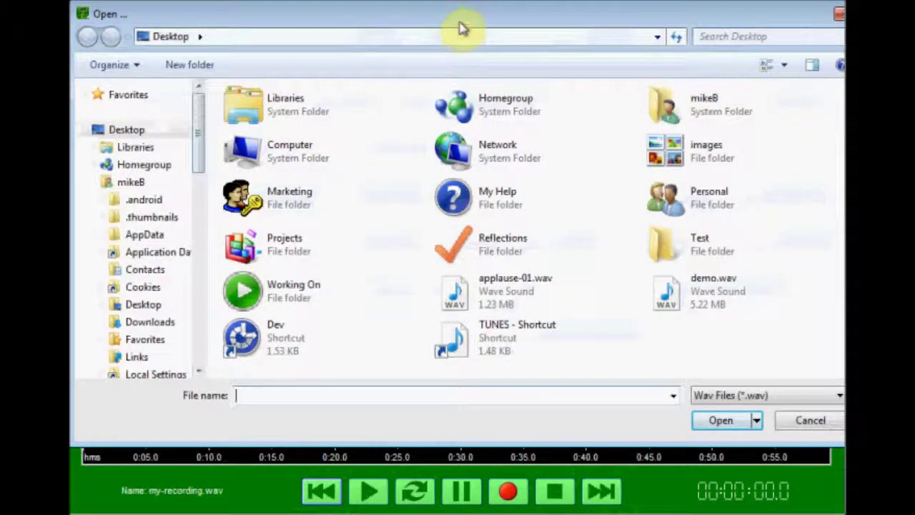
left_click_drag(461, 23, 413, 32)
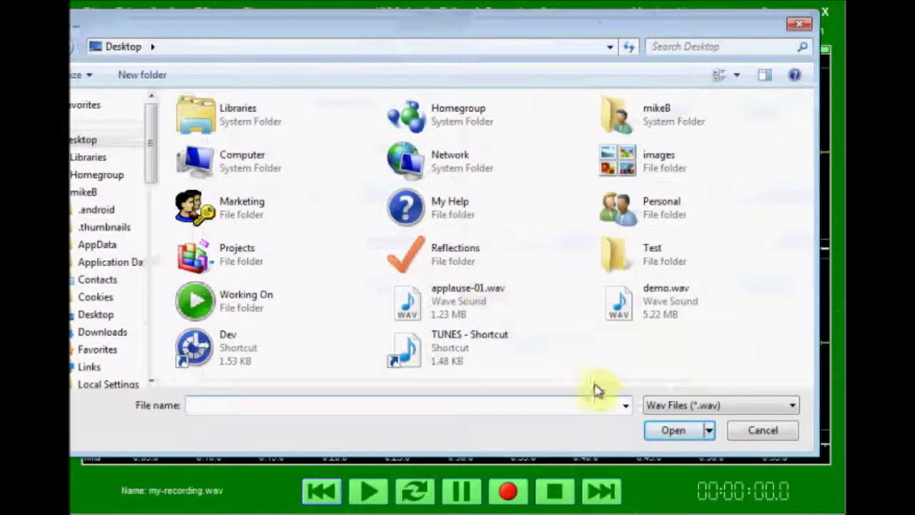
left_click(796, 406)
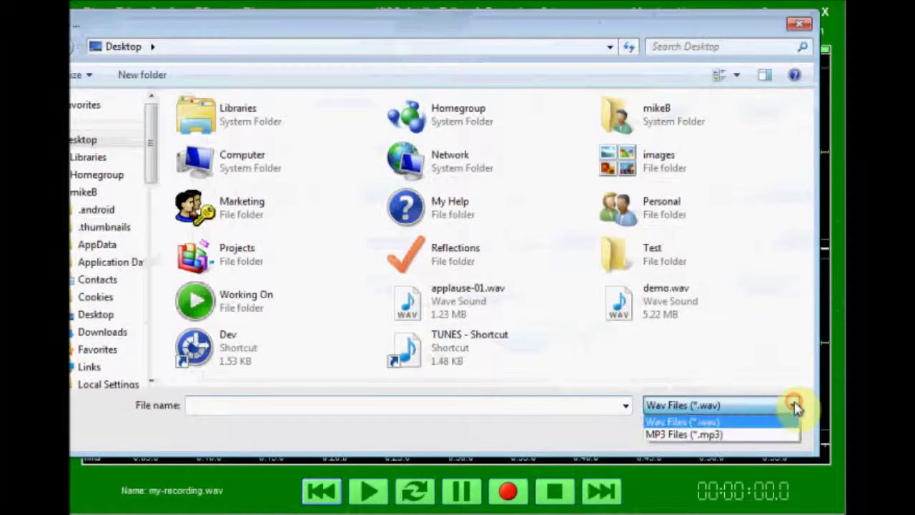
left_click(704, 435)
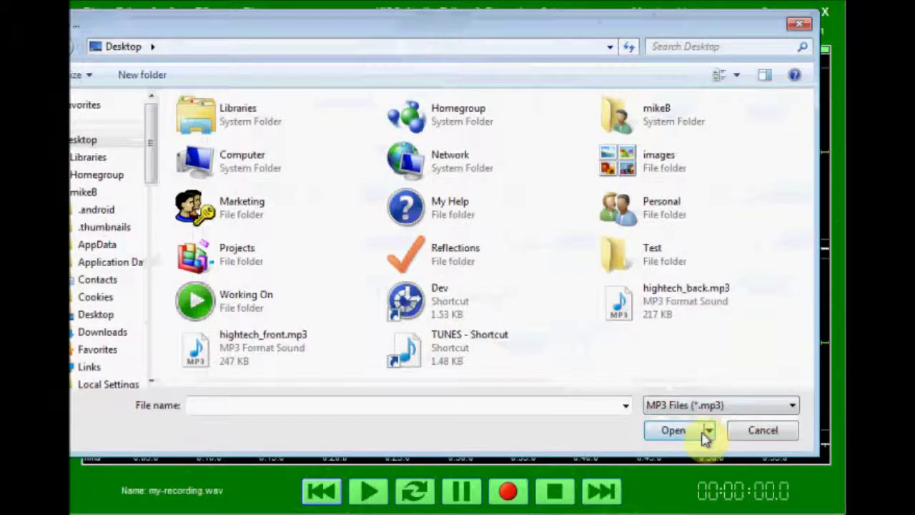
left_click(239, 359)
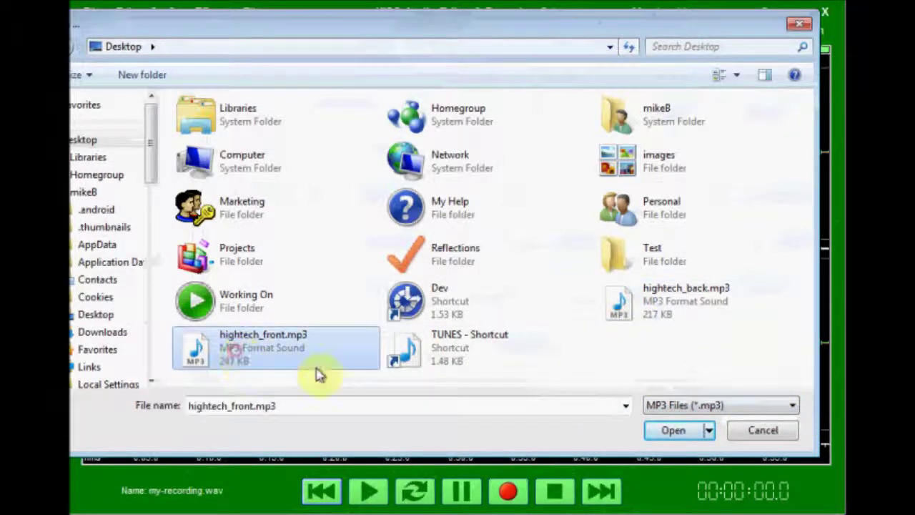
left_click(678, 432)
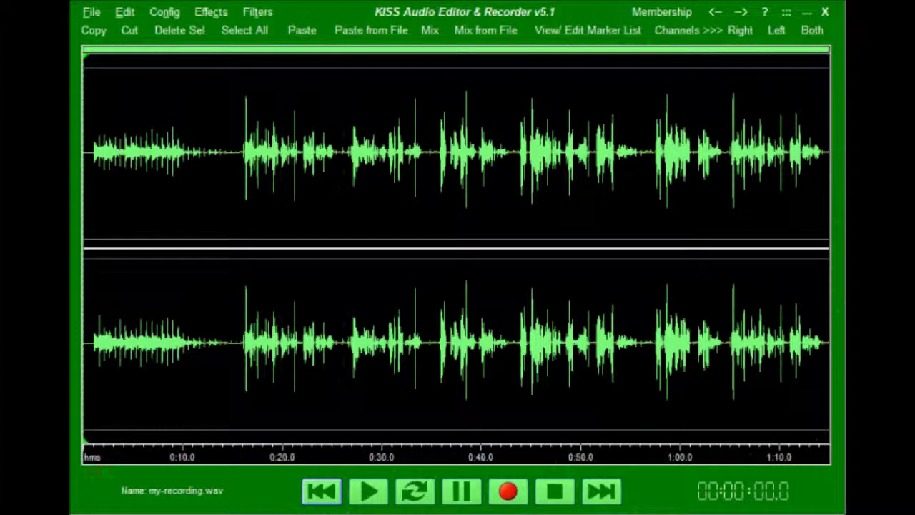
- Insert hightech_back.mp3 from the Desktop at the very end of the recording and return the position to the start
left_click(829, 357)
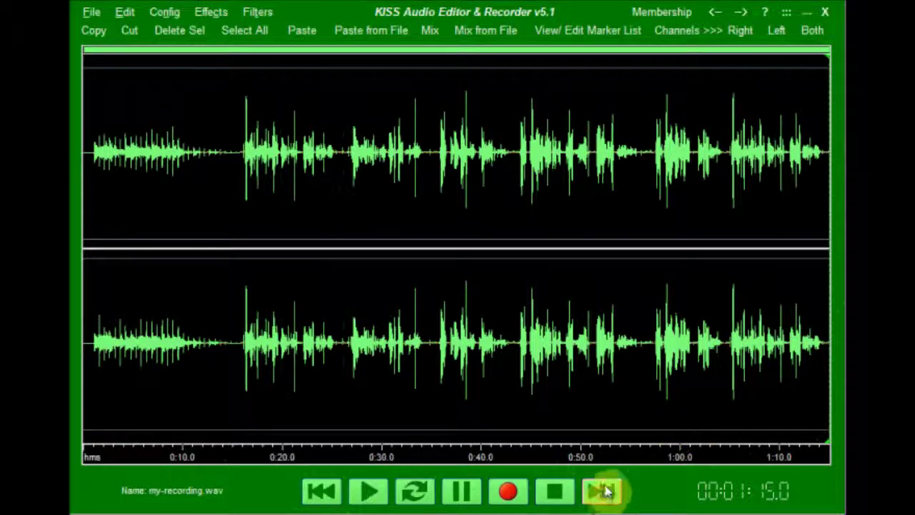
left_click(372, 36)
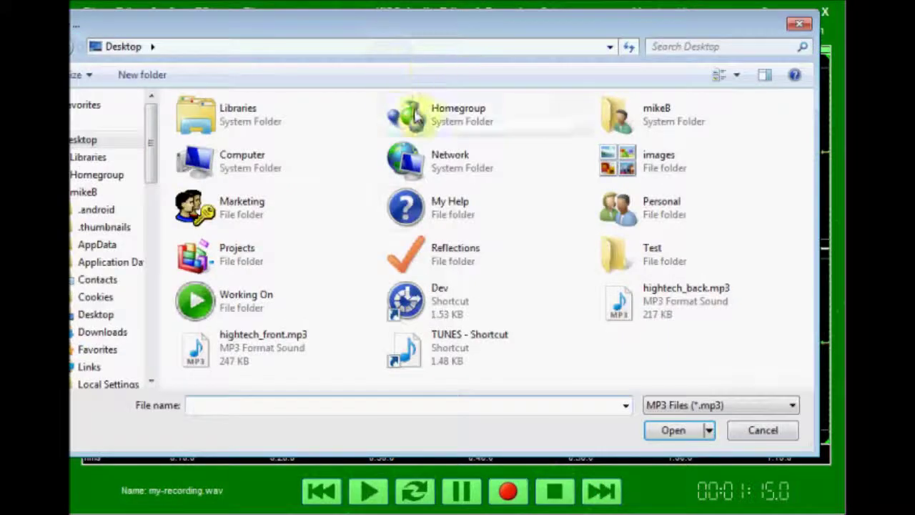
left_click(651, 308)
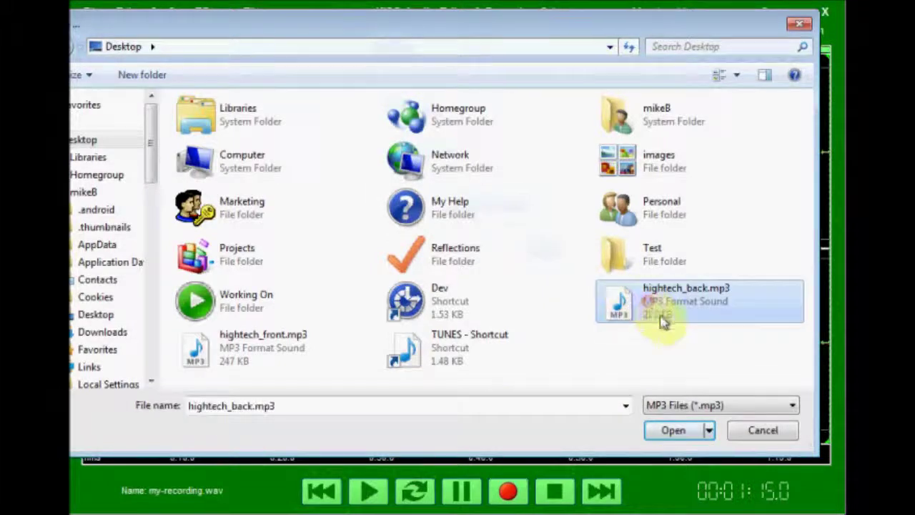
left_click(680, 432)
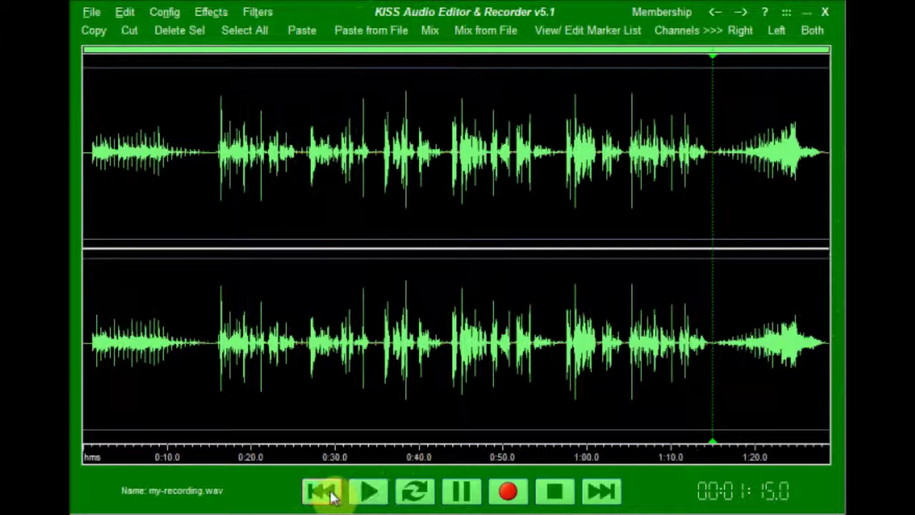
left_click(331, 495)
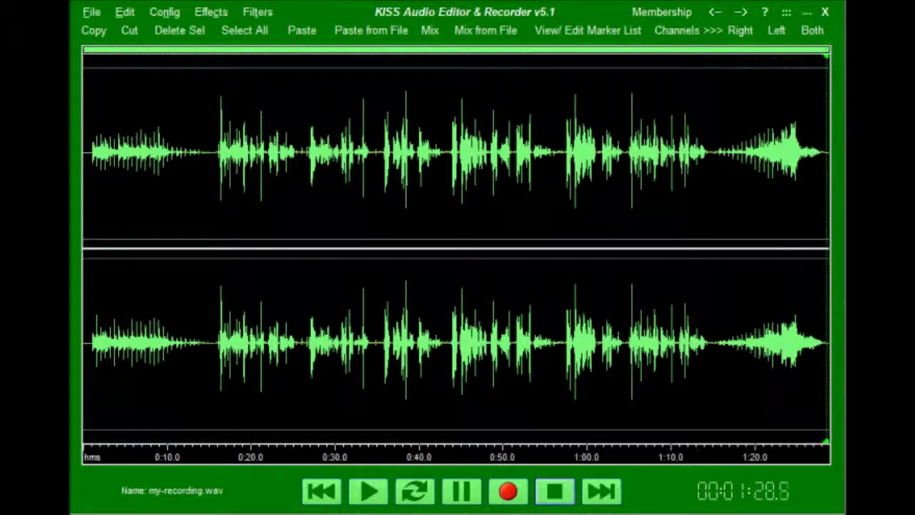
- Save the edited recording to the Desktop as an MP3 file named demo2mp3 with stereo channels
left_click(81, 15)
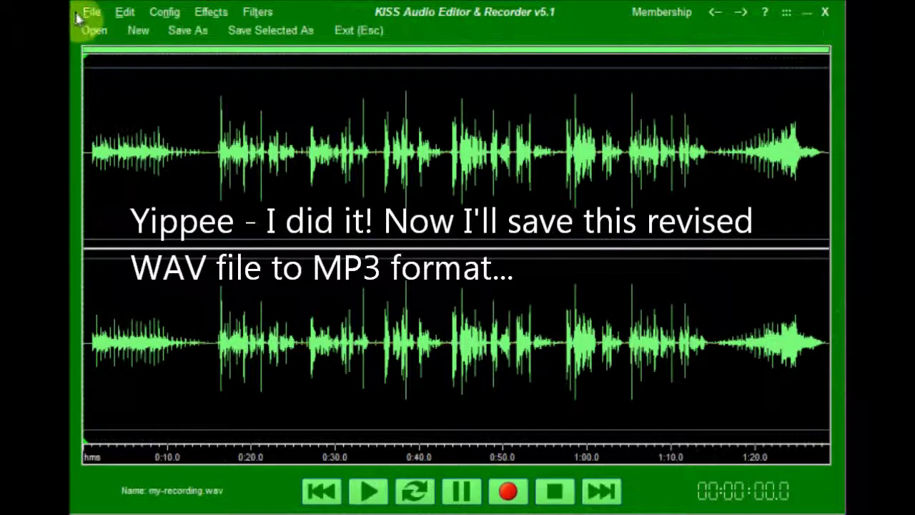
mouse_move(119, 16)
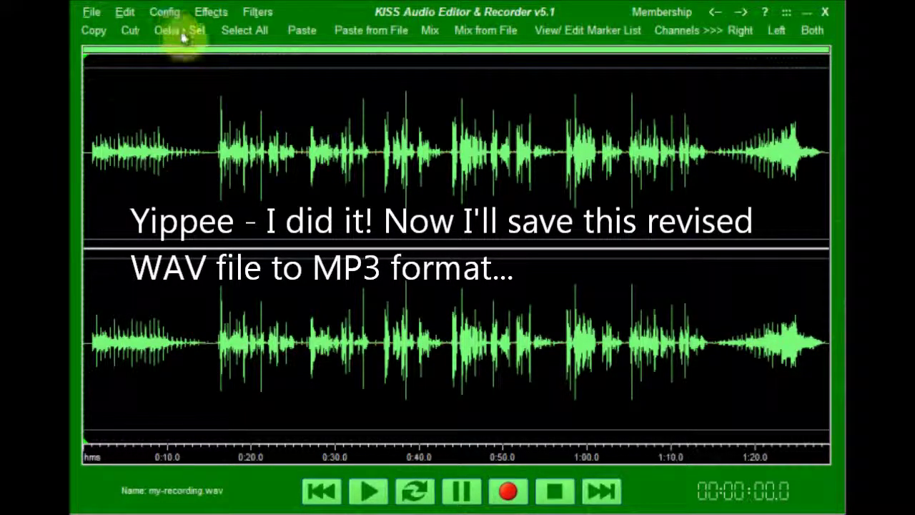
mouse_move(90, 15)
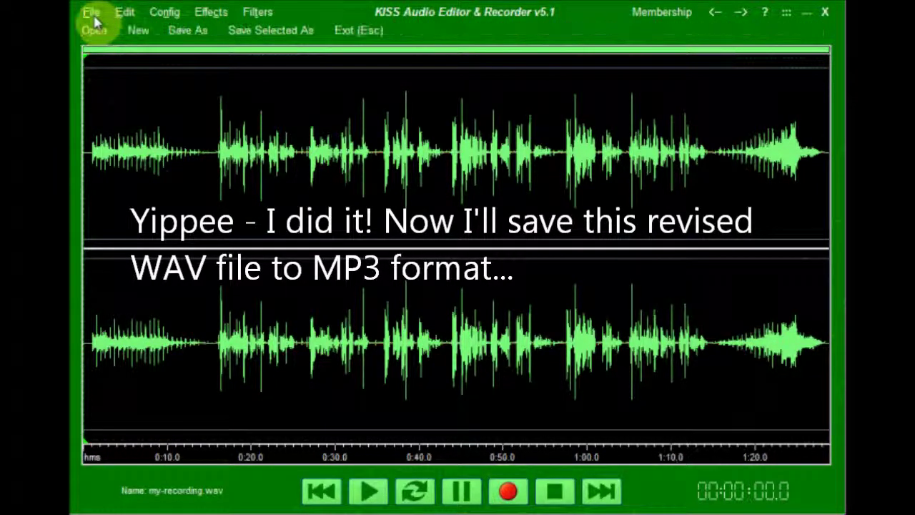
left_click(183, 30)
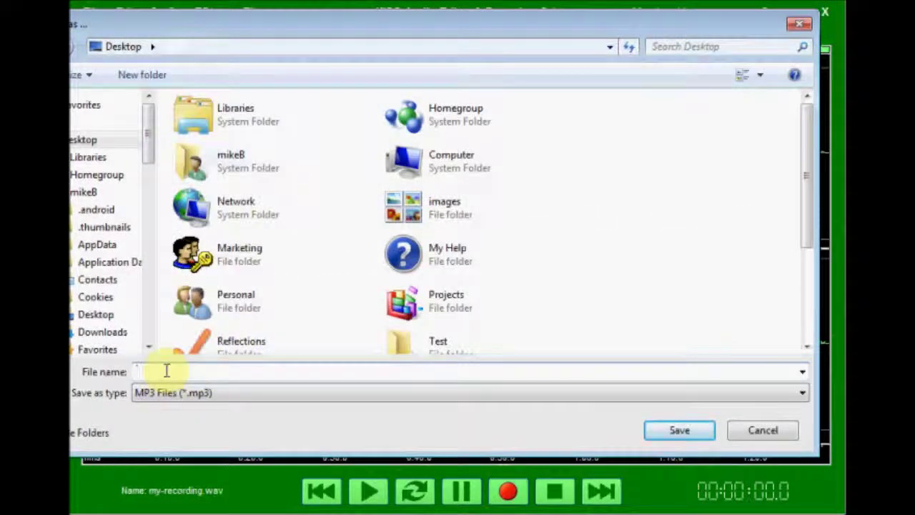
type("den")
key("BackSpace")
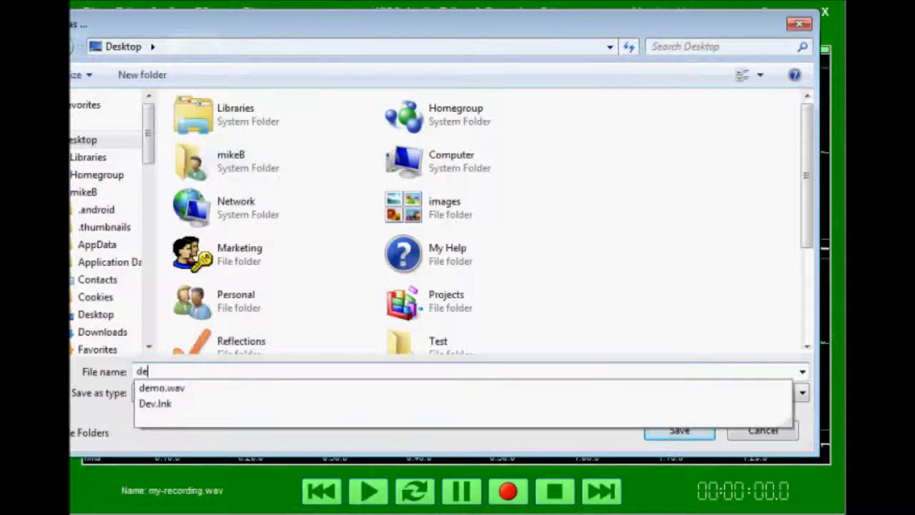
type("mo2mp3")
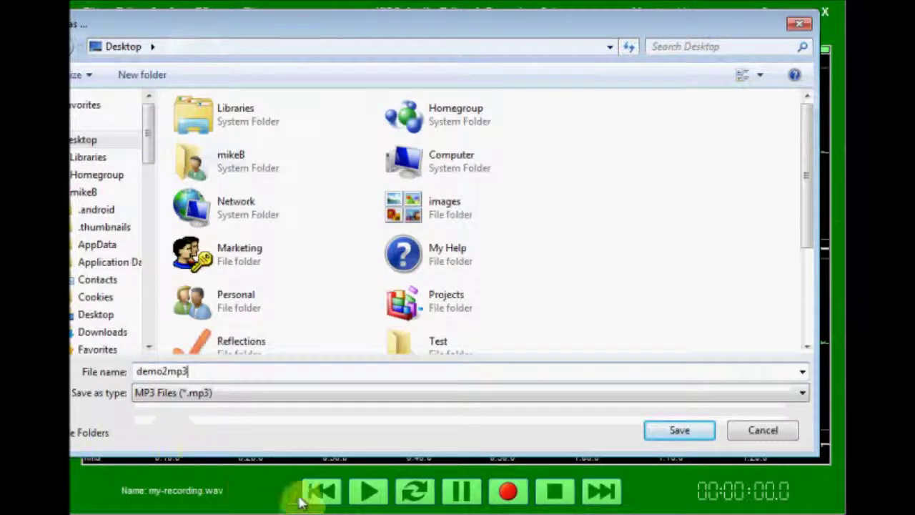
left_click(685, 433)
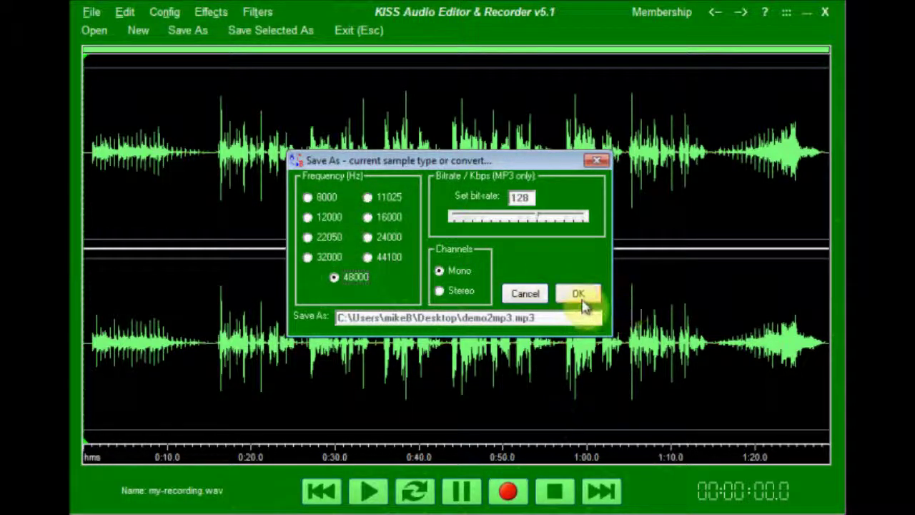
left_click(439, 291)
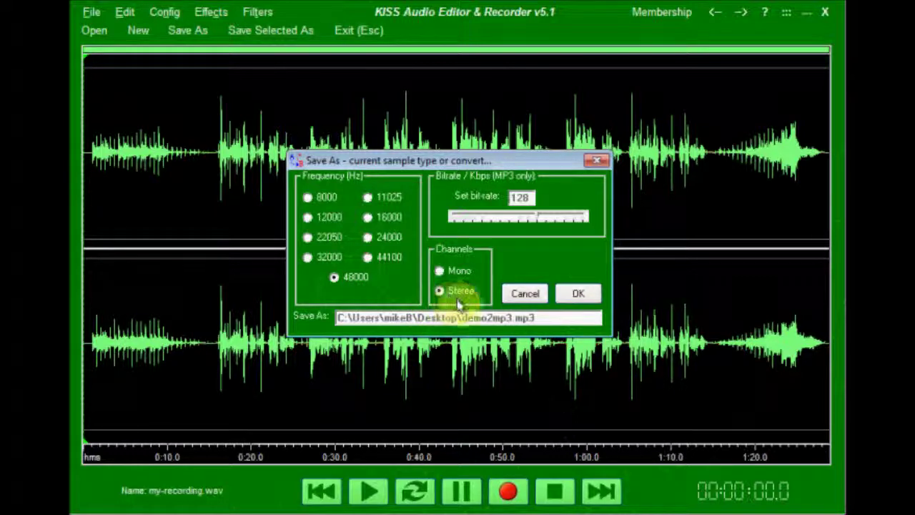
left_click(578, 294)
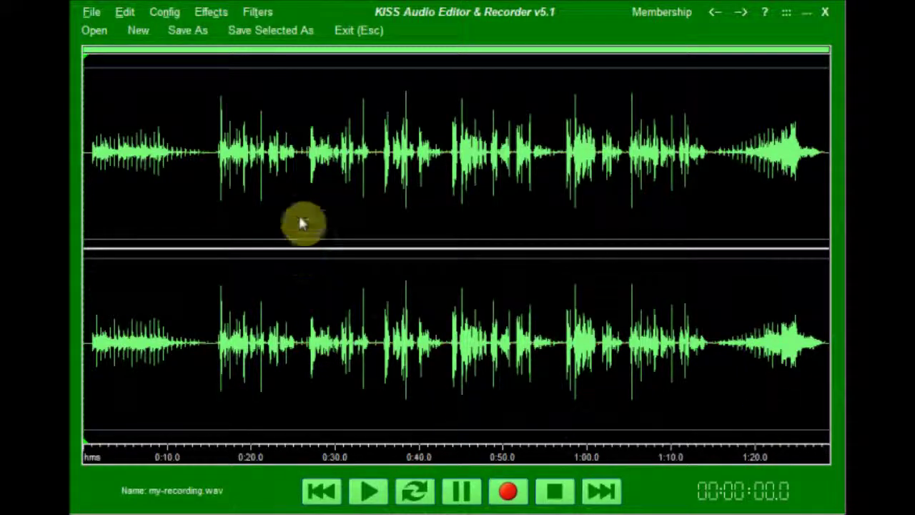
- Clear the editor by starting a new recording and open the saved file demo2mp3.mp3 from the Desktop
mouse_move(179, 14)
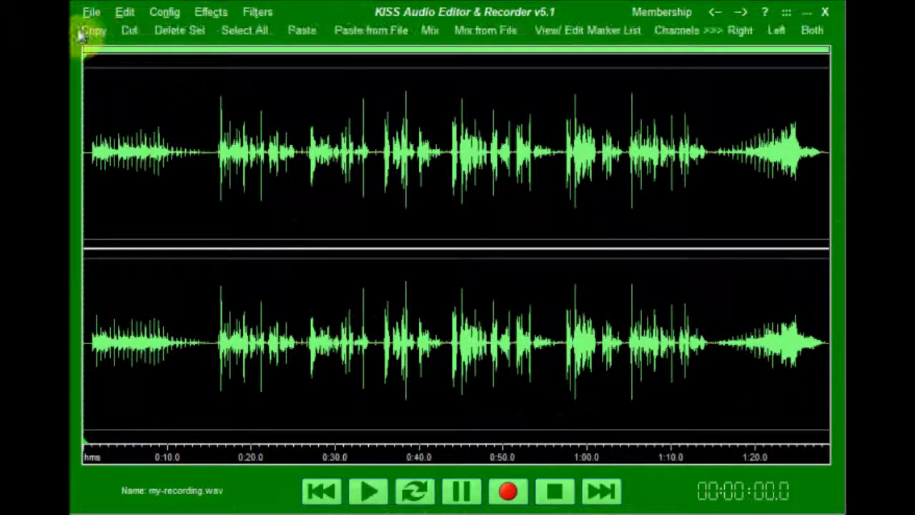
mouse_move(98, 24)
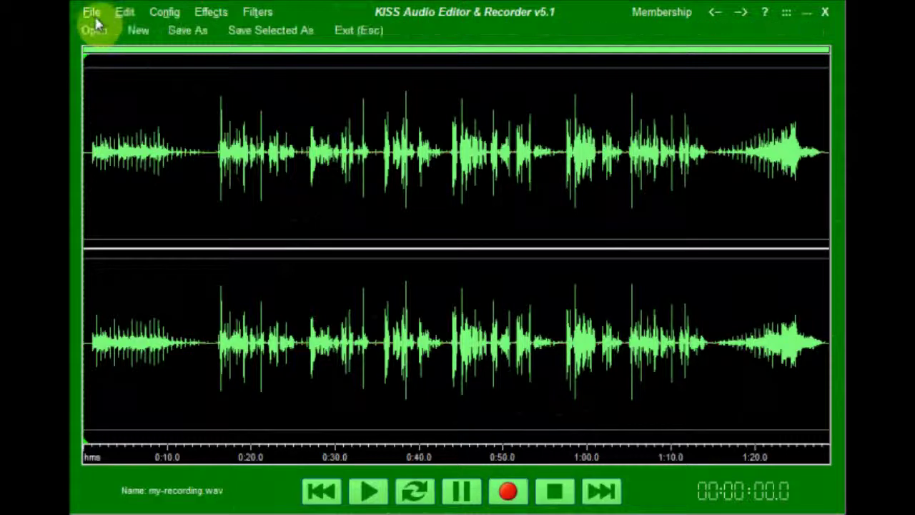
left_click(130, 30)
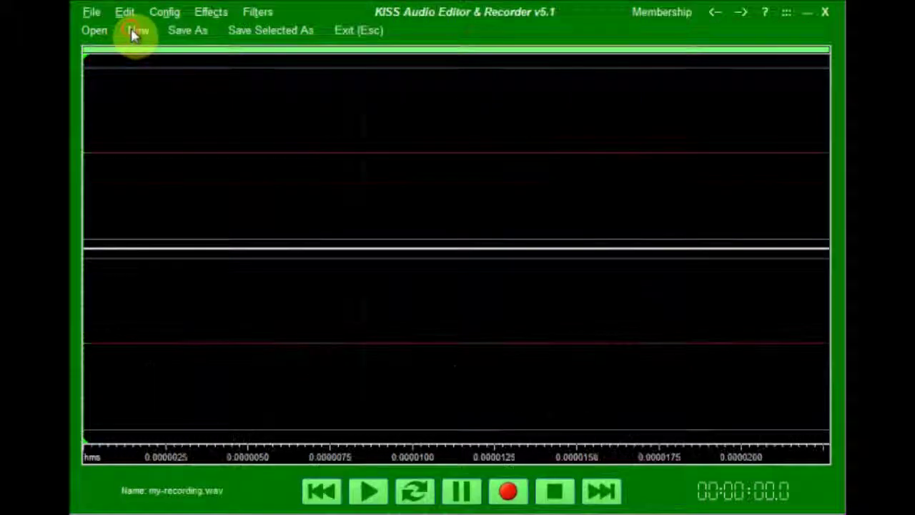
left_click(95, 32)
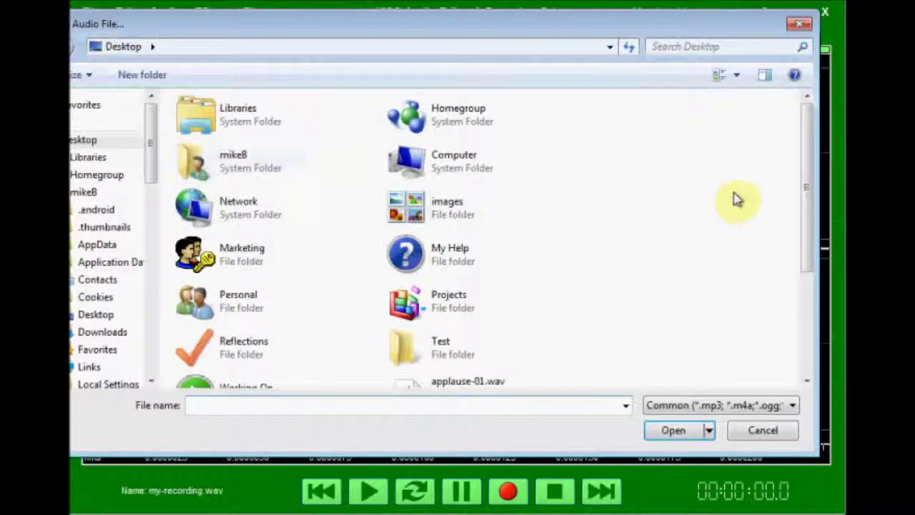
left_click_drag(807, 179, 823, 312)
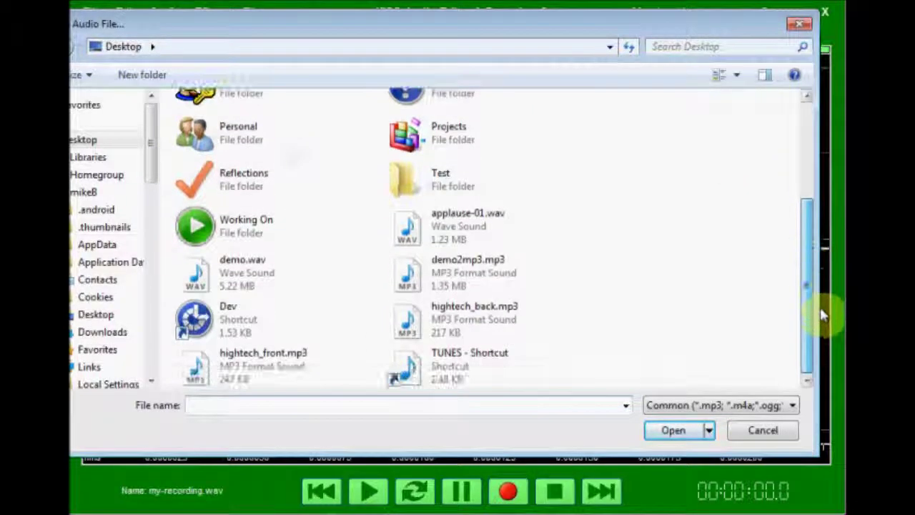
left_click(458, 272)
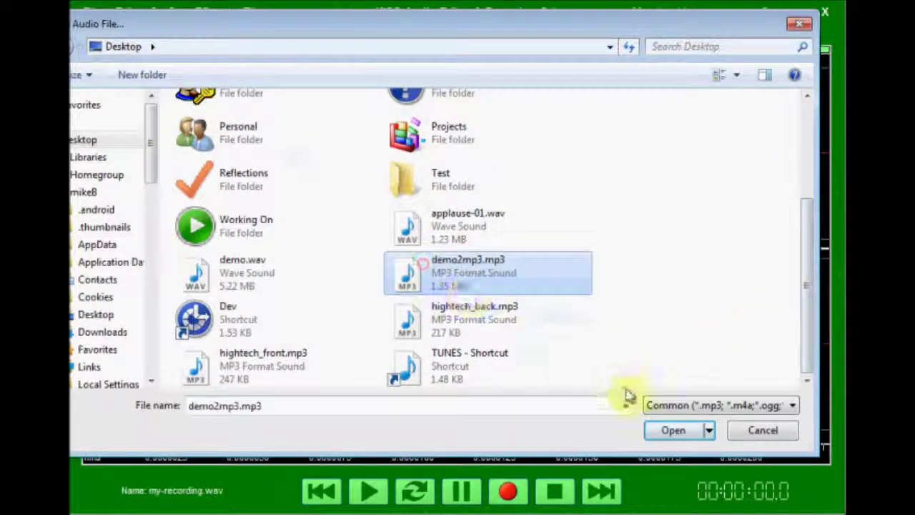
left_click(672, 429)
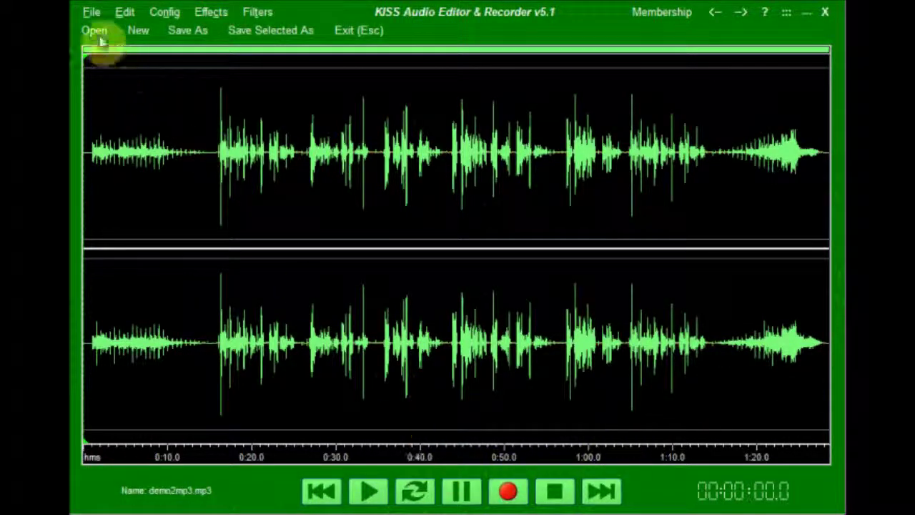
left_click(124, 12)
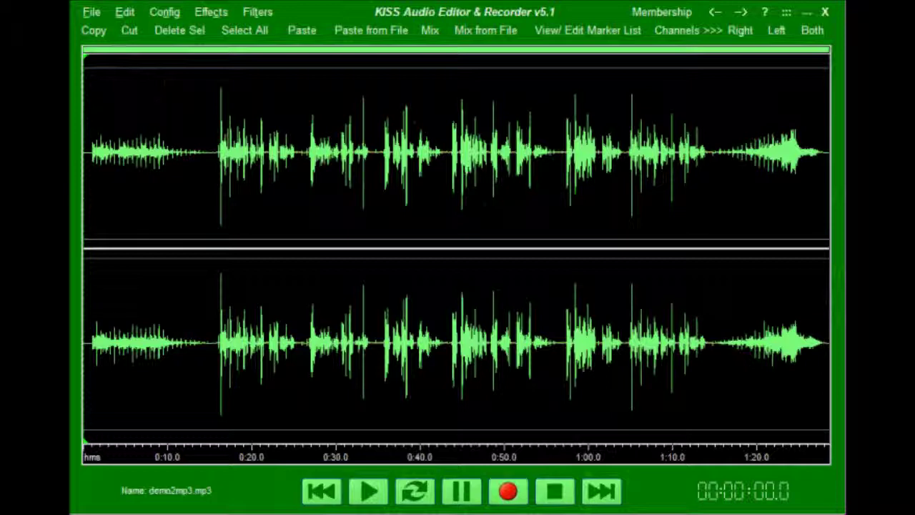